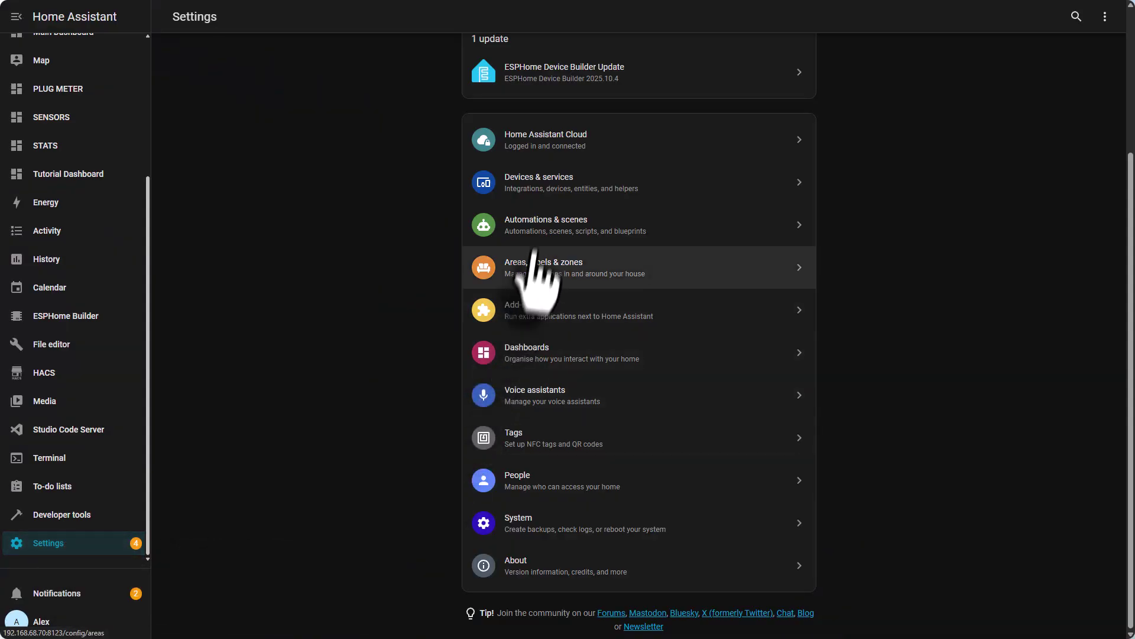
Open the Water Leakage 1 device page under the Zigbee Home Automation integration
click(544, 191)
scroll(615, 304, down, 10)
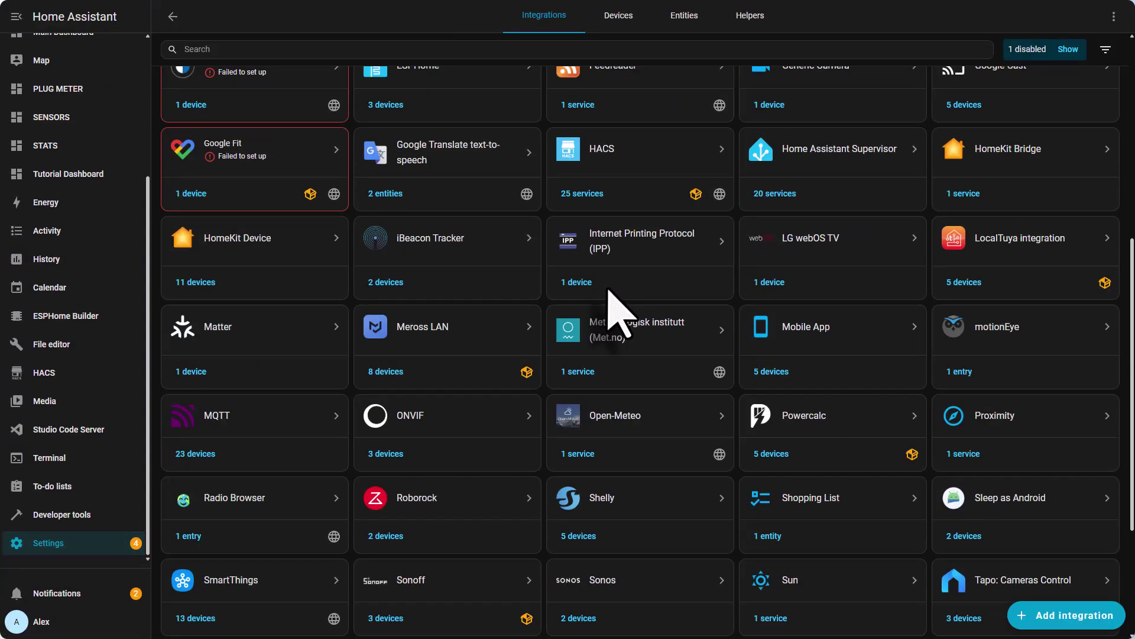
click(638, 559)
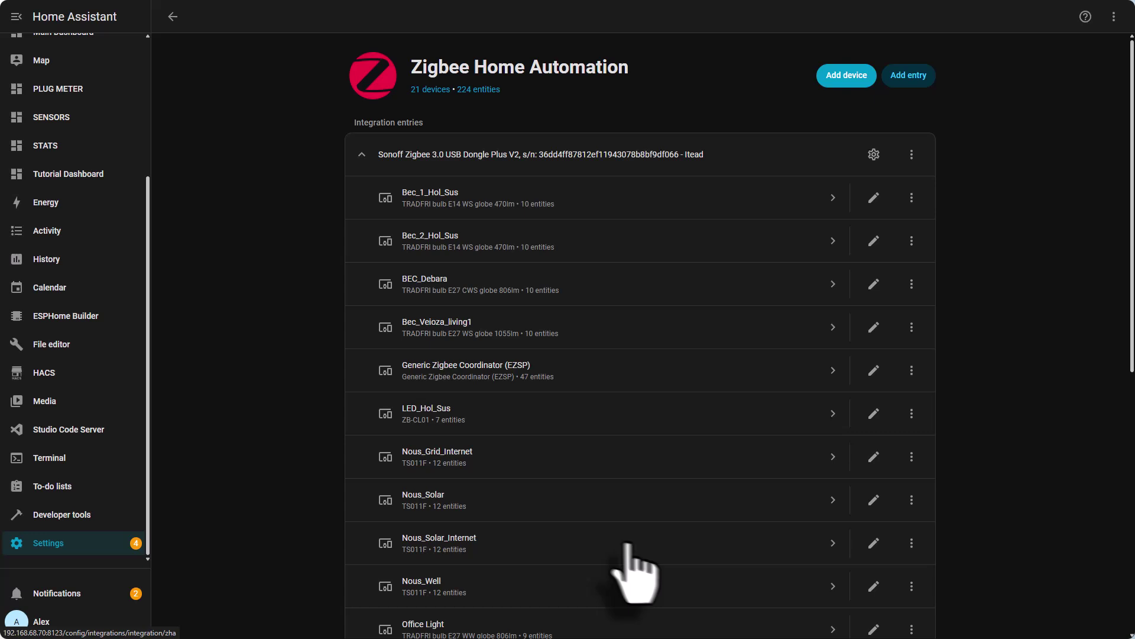
scroll(596, 382, down, 8)
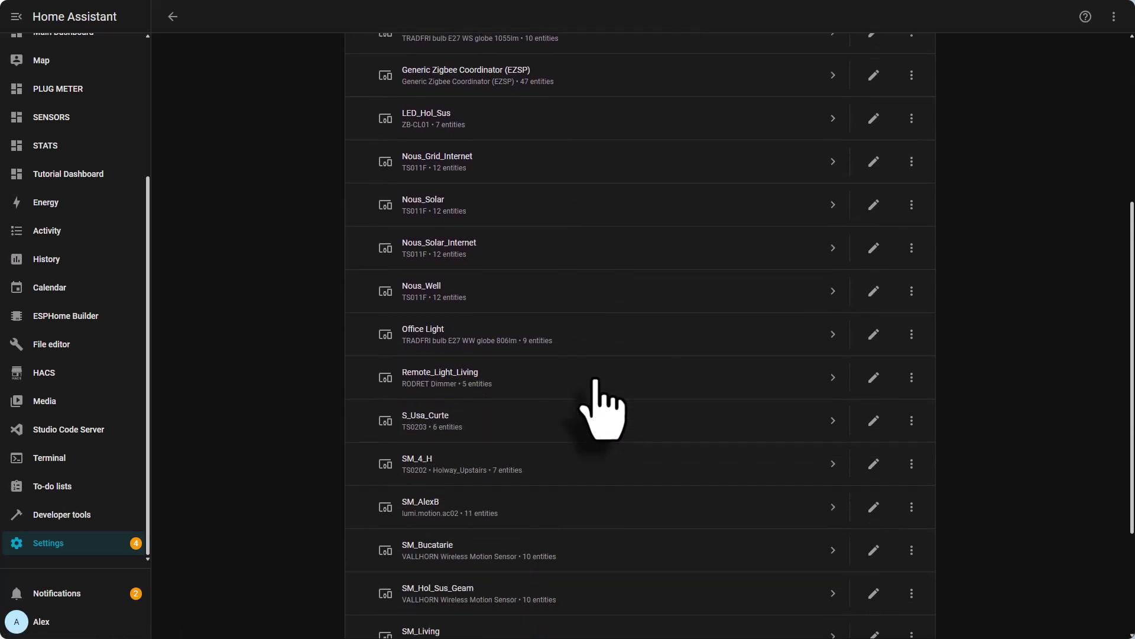
scroll(598, 382, down, 1)
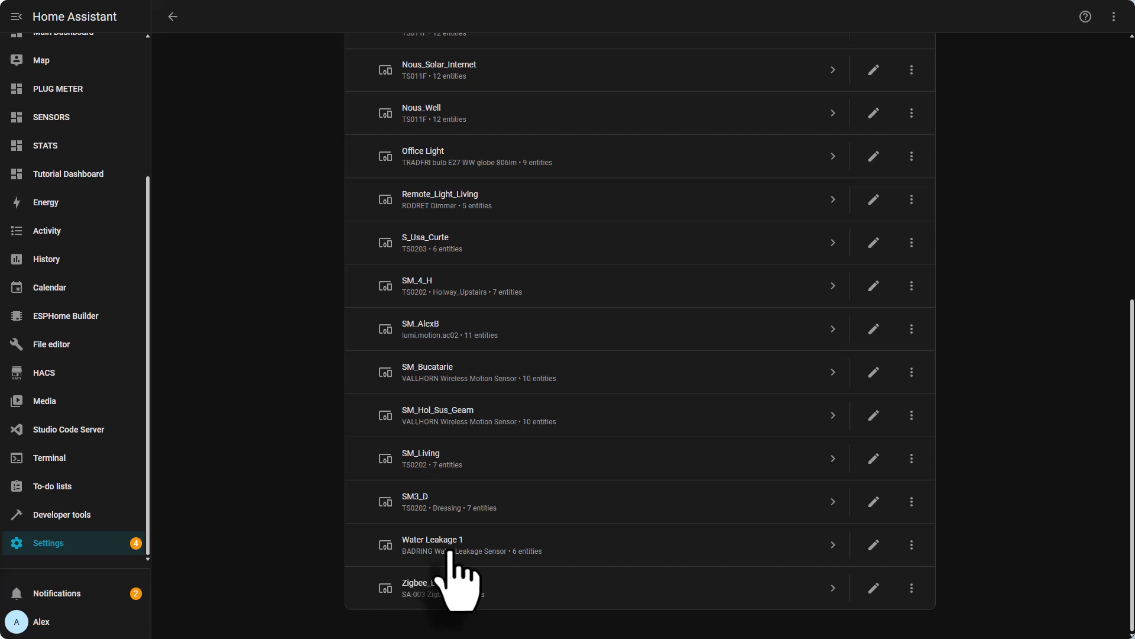
click(454, 554)
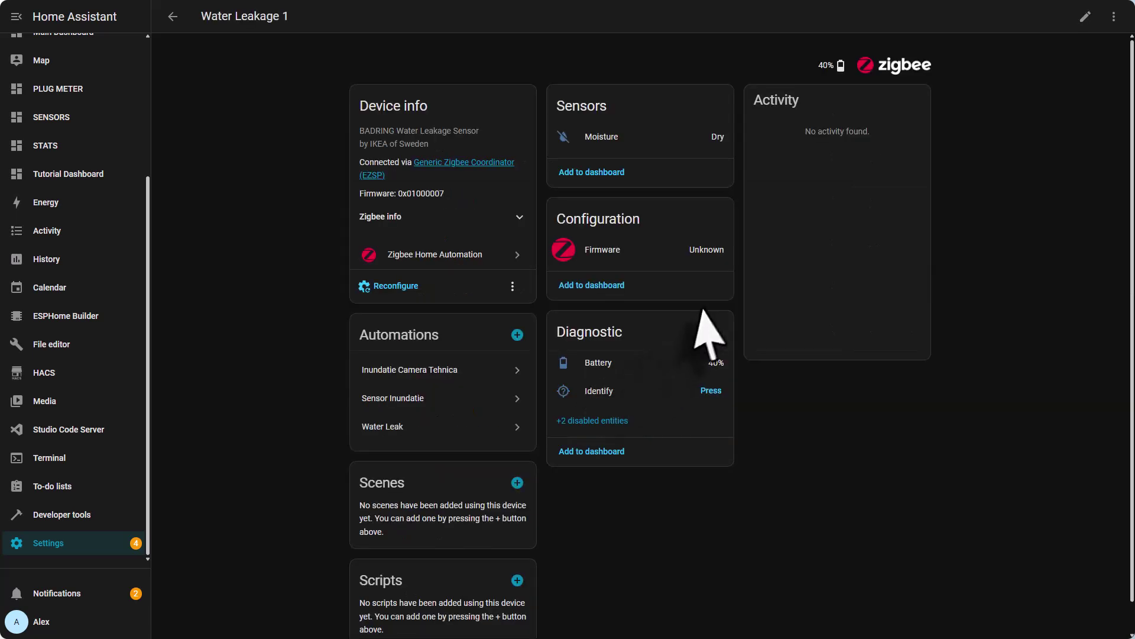
Check the Moisture sensor's entity ID, binary_sensor.water_leakage_1_moisture, in its settings
click(612, 142)
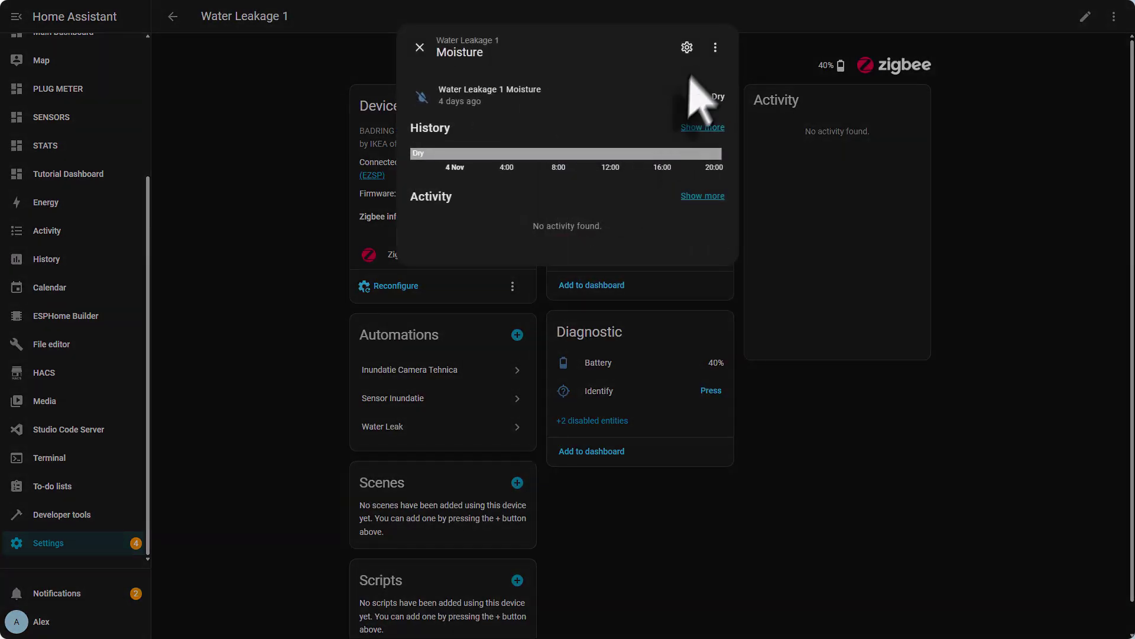
click(686, 47)
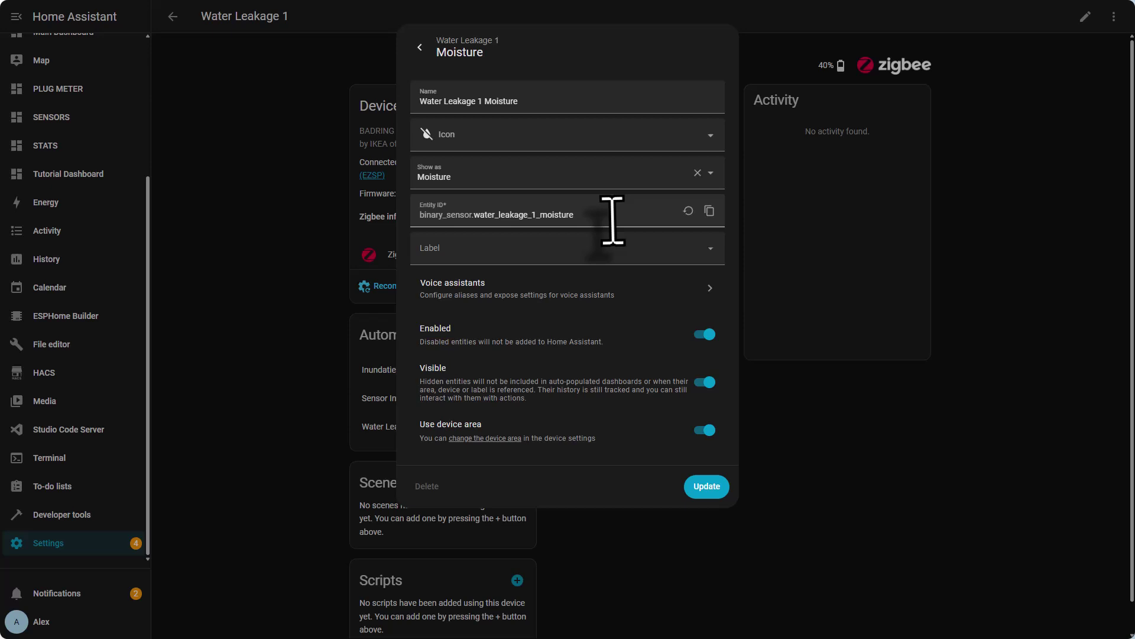
drag(611, 216, 474, 216)
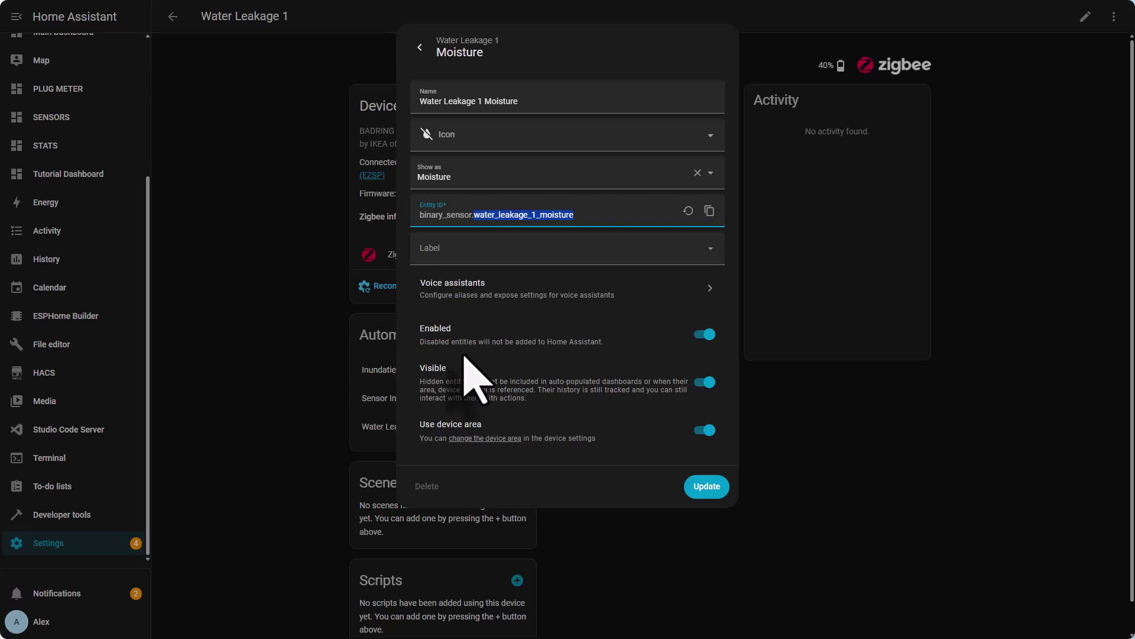
key(Escape)
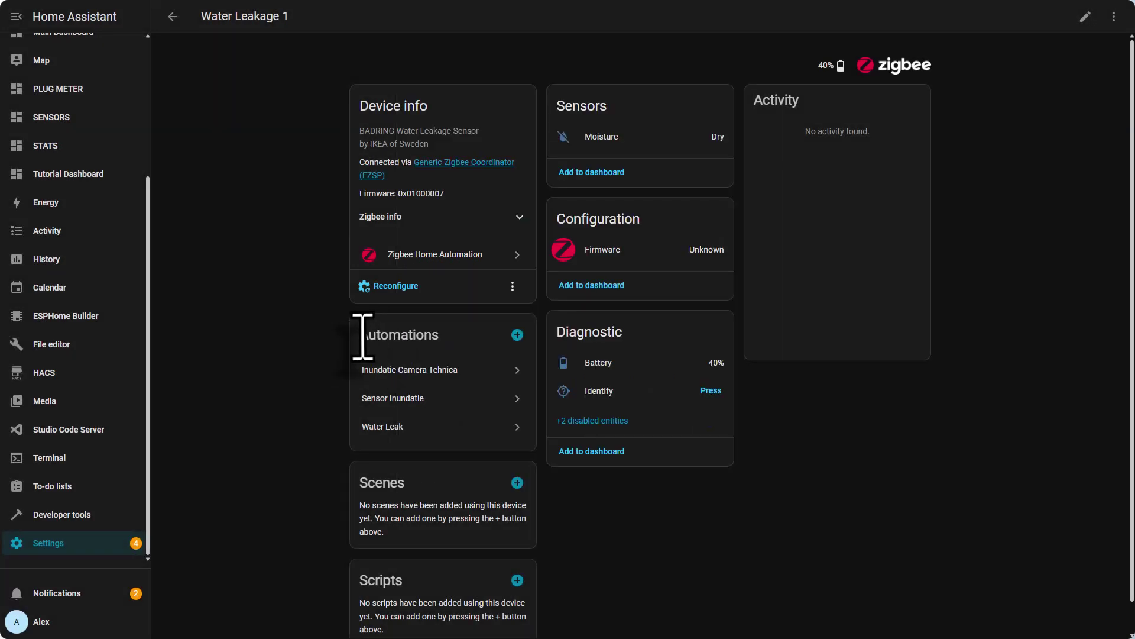
Remove Water Leakage 1 from the Zigbee network and confirm the removal
drag(363, 337, 469, 399)
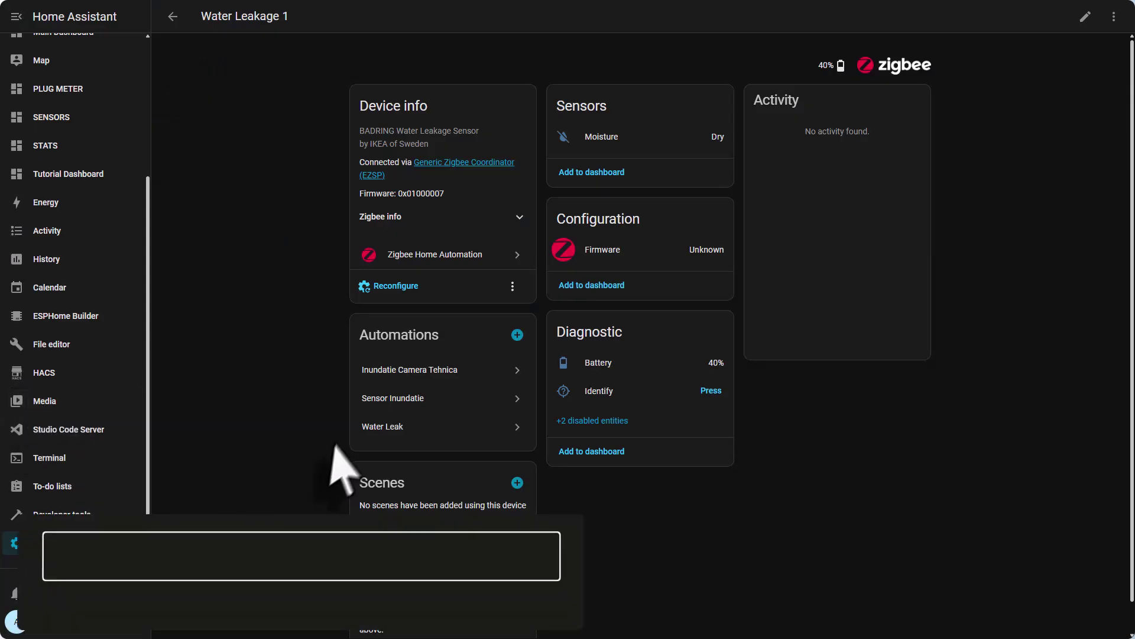
click(513, 287)
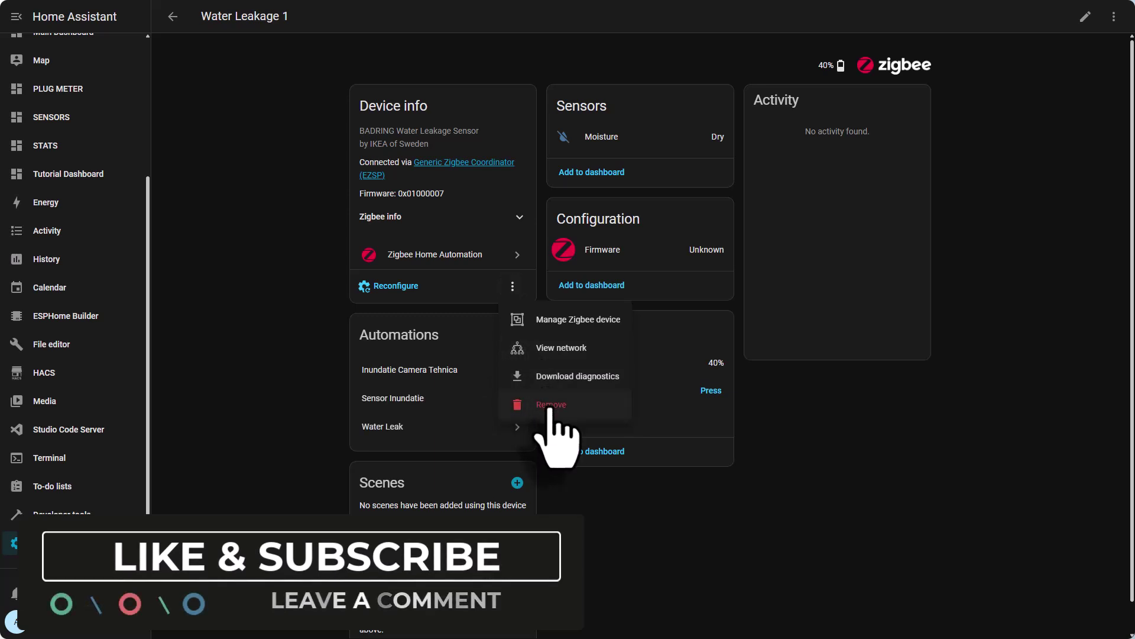
click(551, 407)
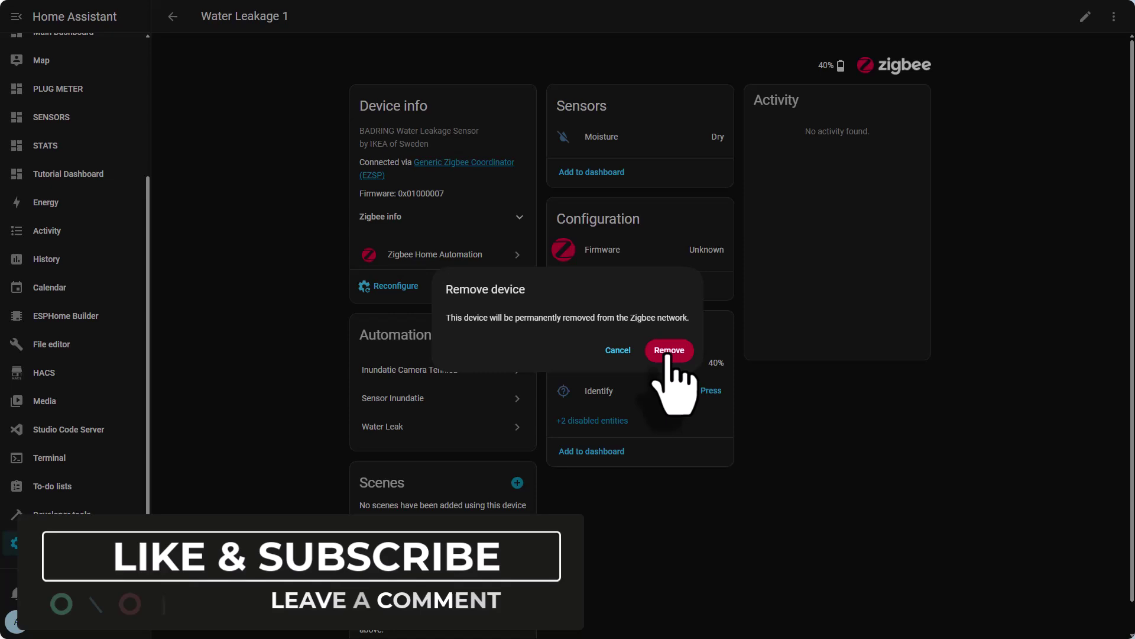
click(669, 350)
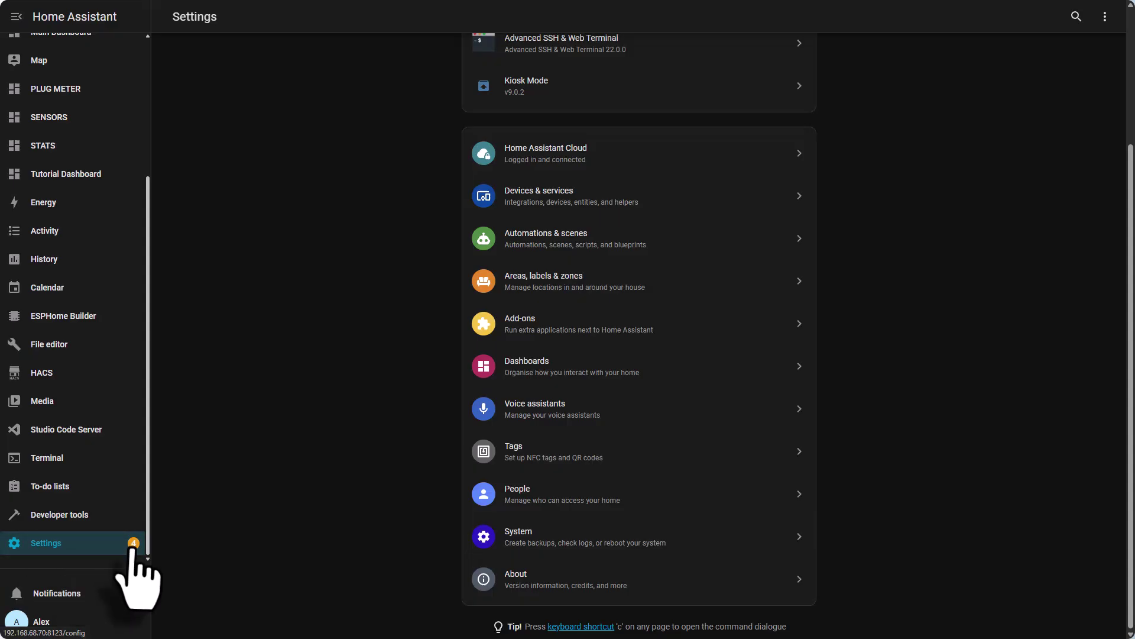
Enable Permit join in the Zigbee2MQTT web UI so the sensor can pair
click(532, 324)
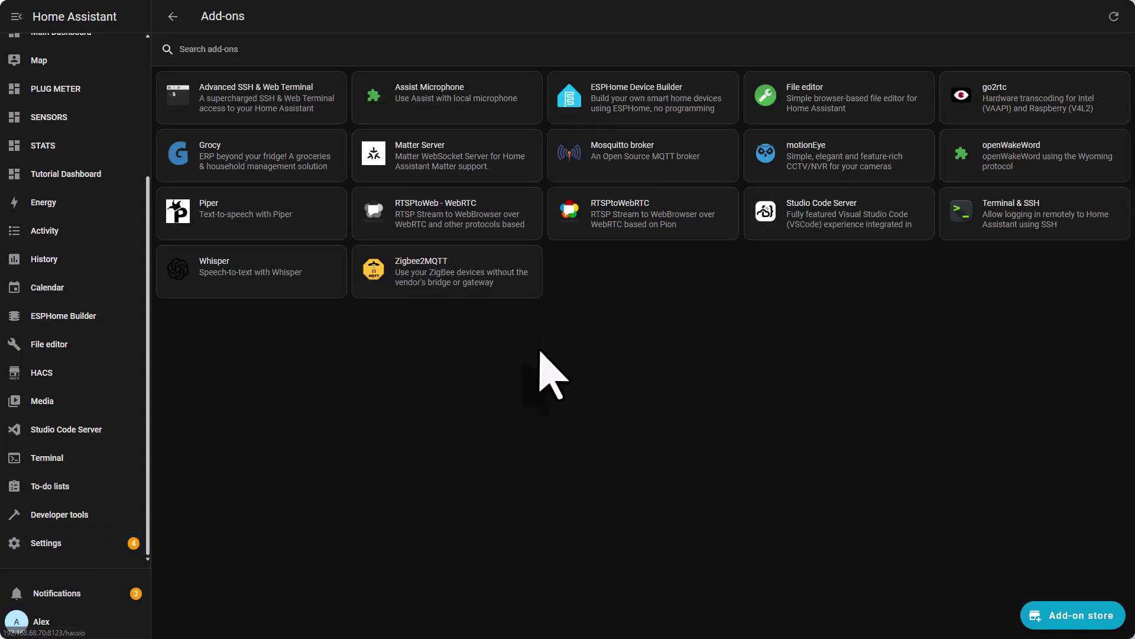
click(441, 281)
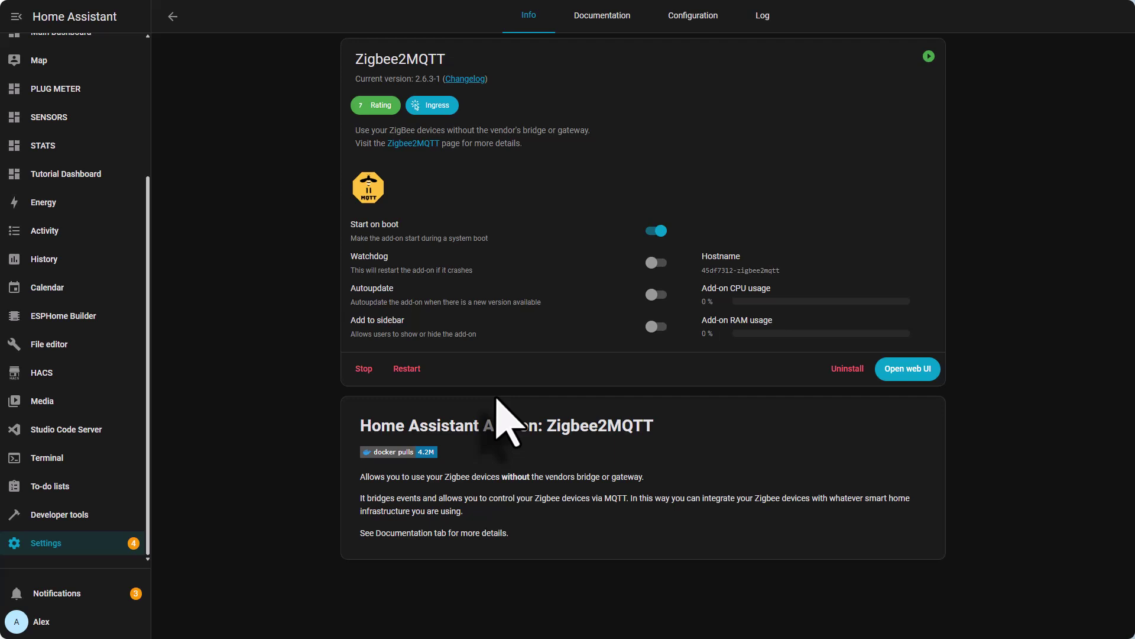
click(908, 369)
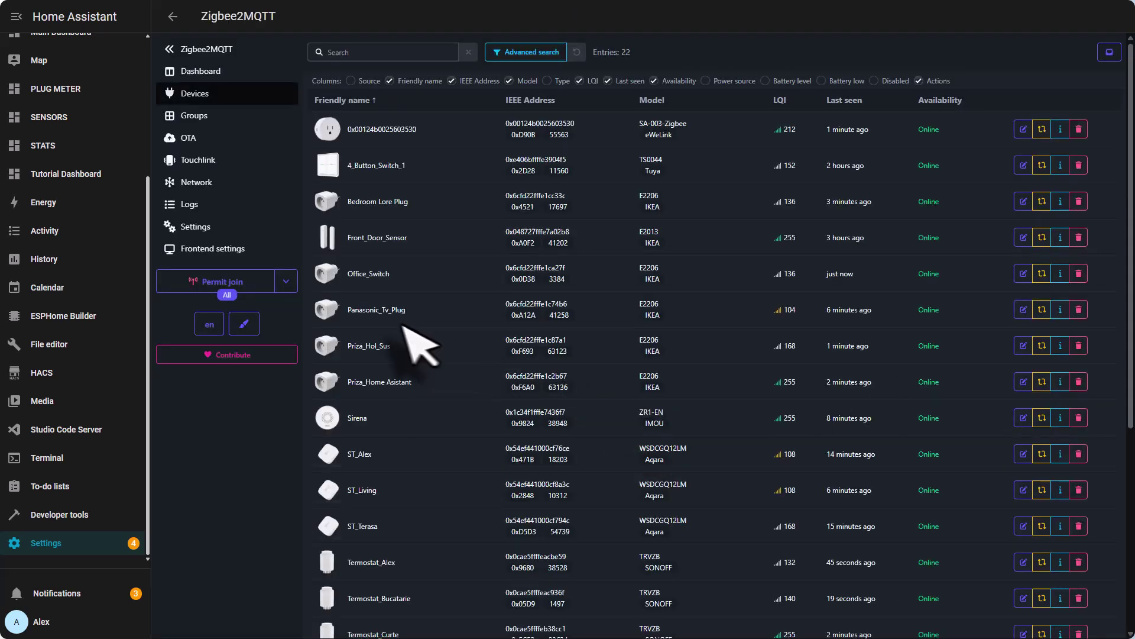
click(236, 282)
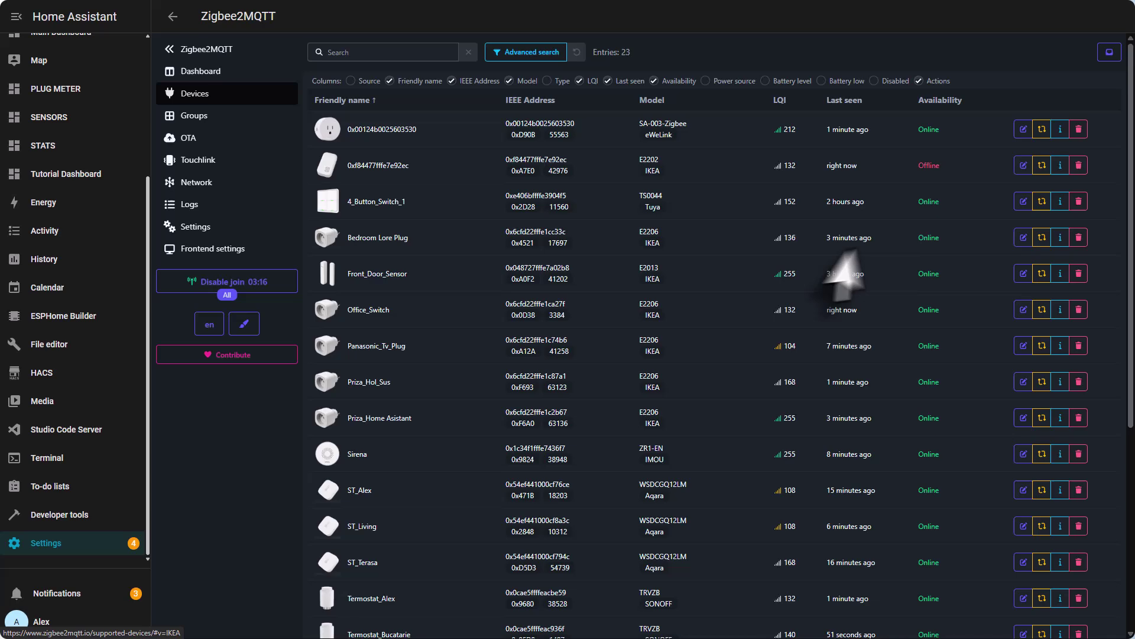
Rename device 0xf84477fffe7e92ec to 'Water Leakage 1', also updating its Home Assistant entity IDs
click(1023, 165)
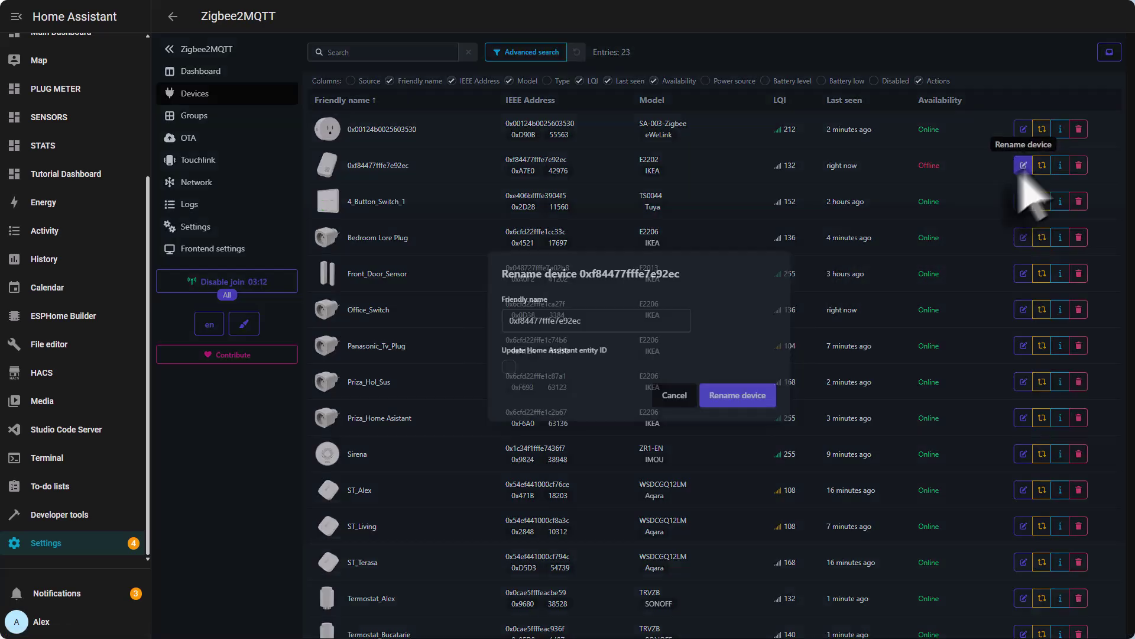
double_click(600, 322)
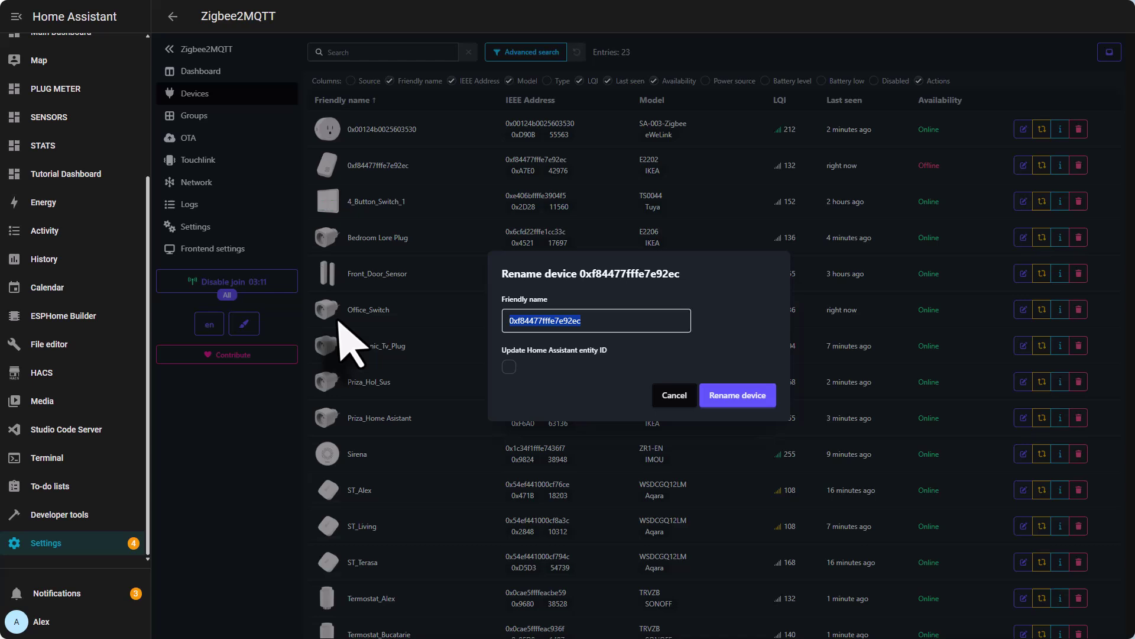
text(Water Leakage 1)
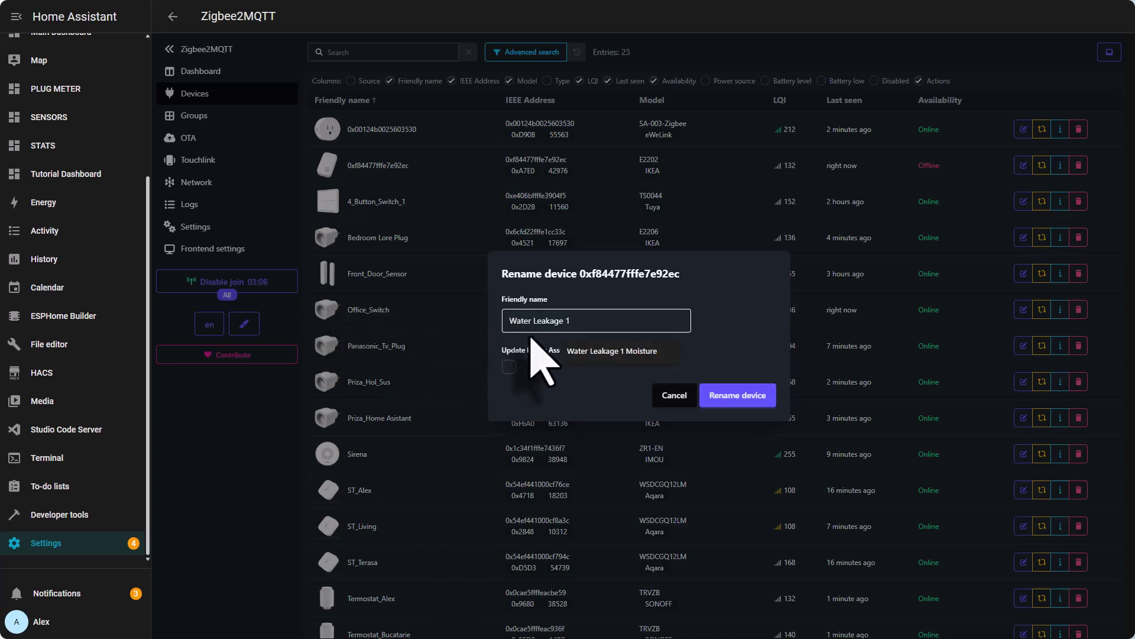
click(508, 368)
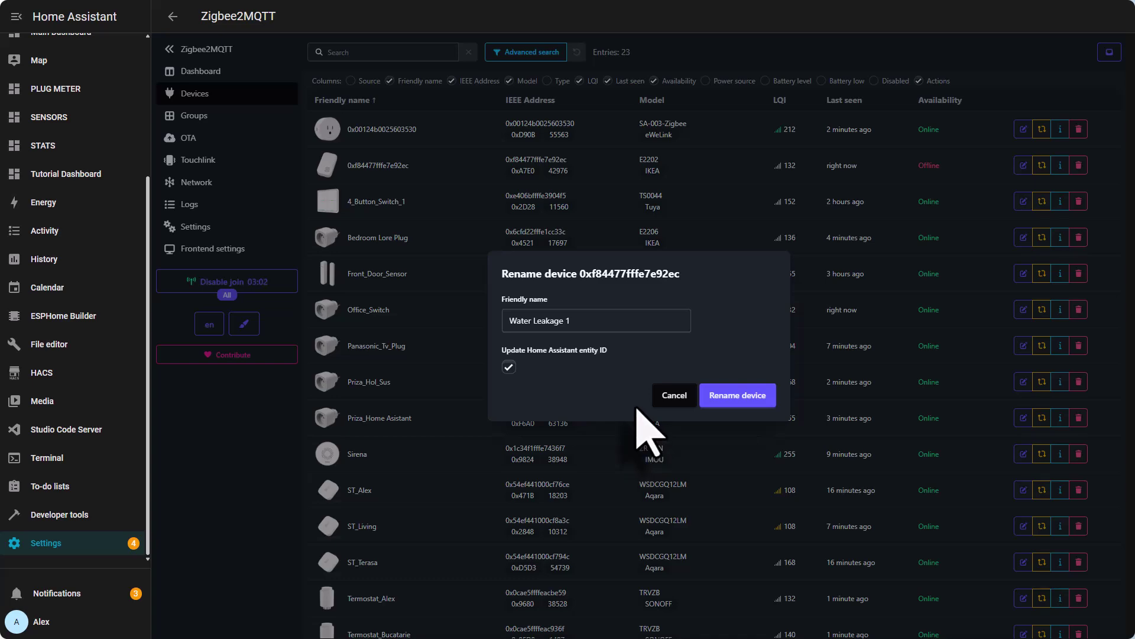
click(748, 402)
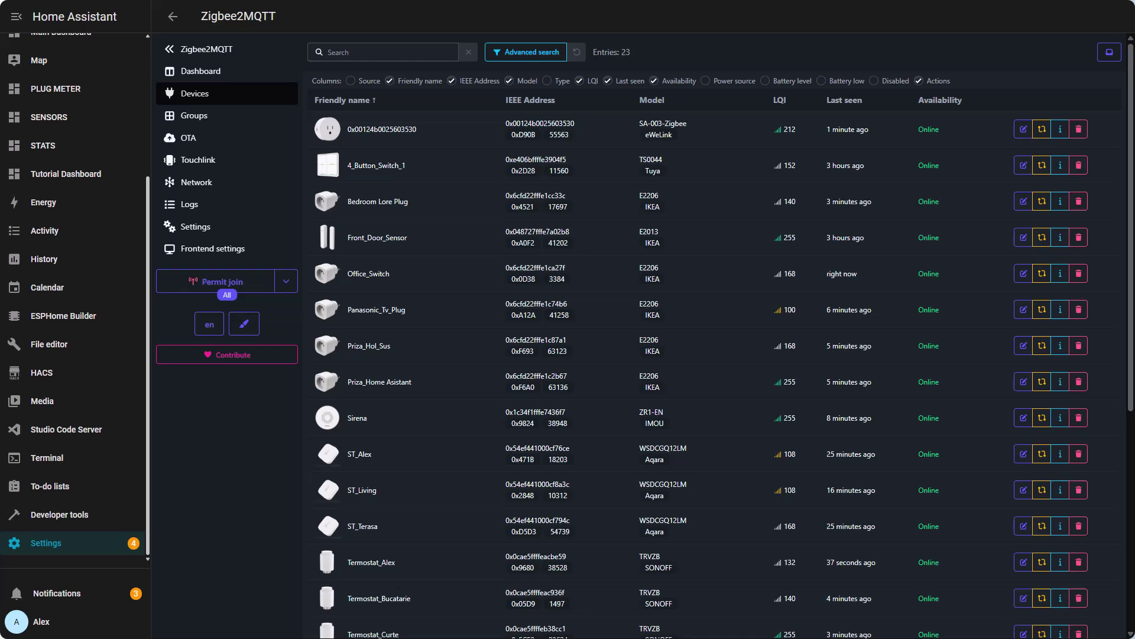
Check the MQTT Water Leakage 1 Moisture entity ID: binary_sensor.water_leakage_1_water_leak
click(82, 543)
click(561, 378)
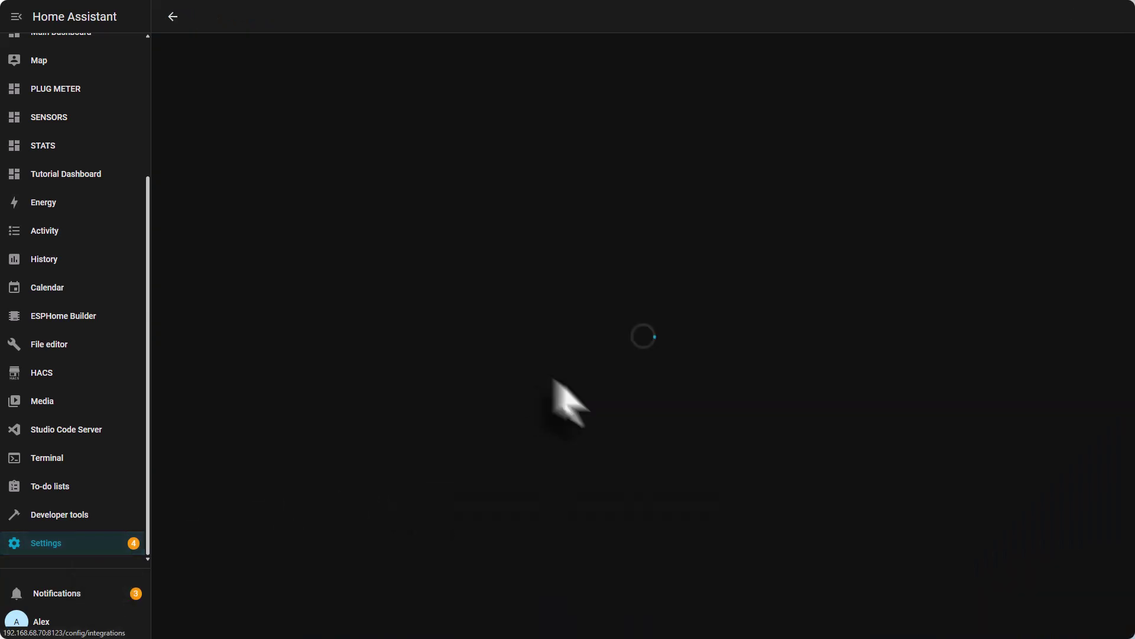
scroll(564, 414, down, 4)
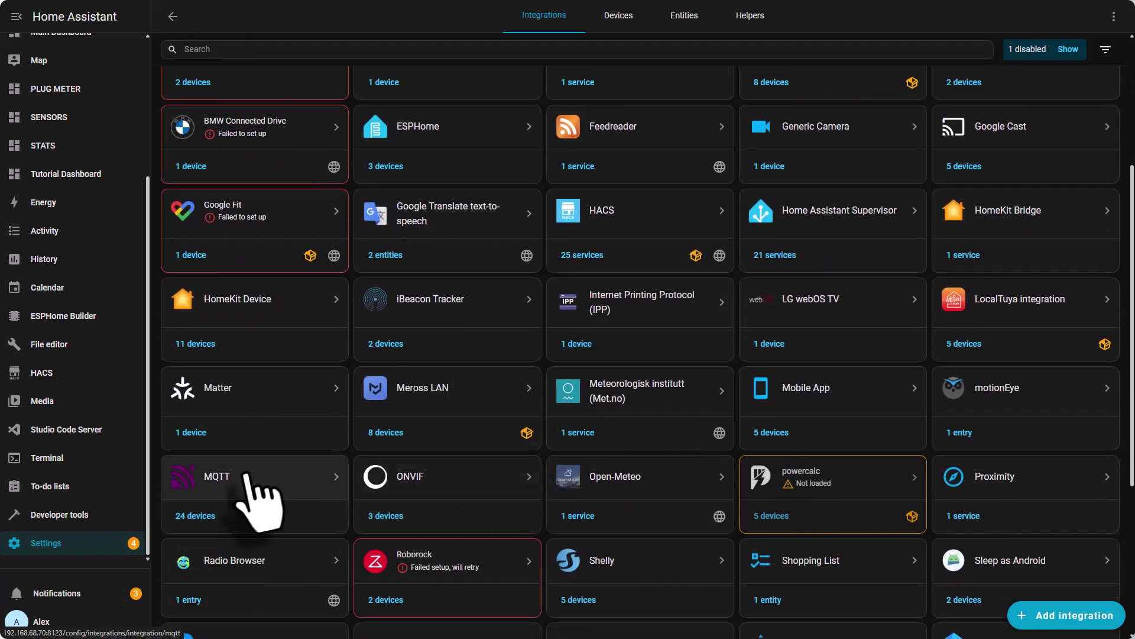
click(278, 464)
scroll(422, 393, down, 10)
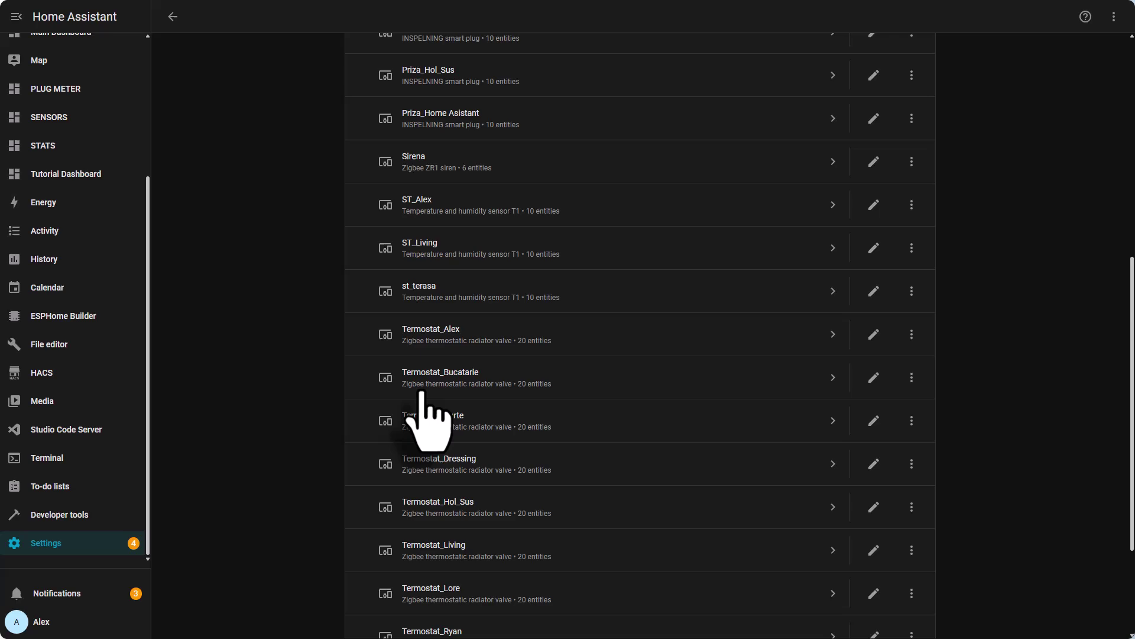
click(435, 548)
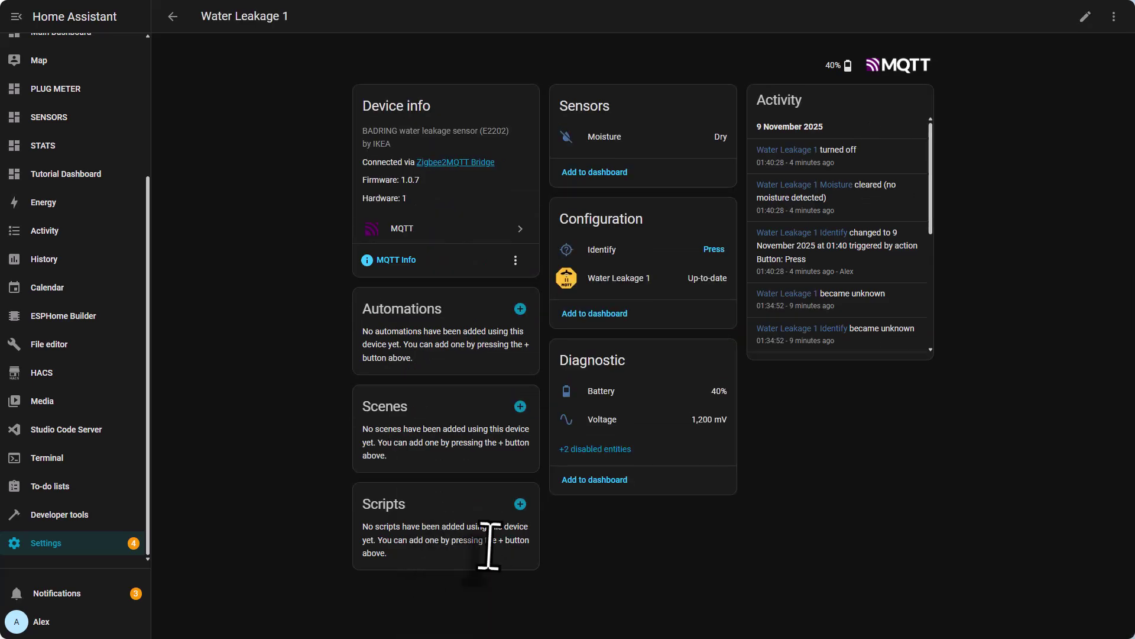
click(604, 140)
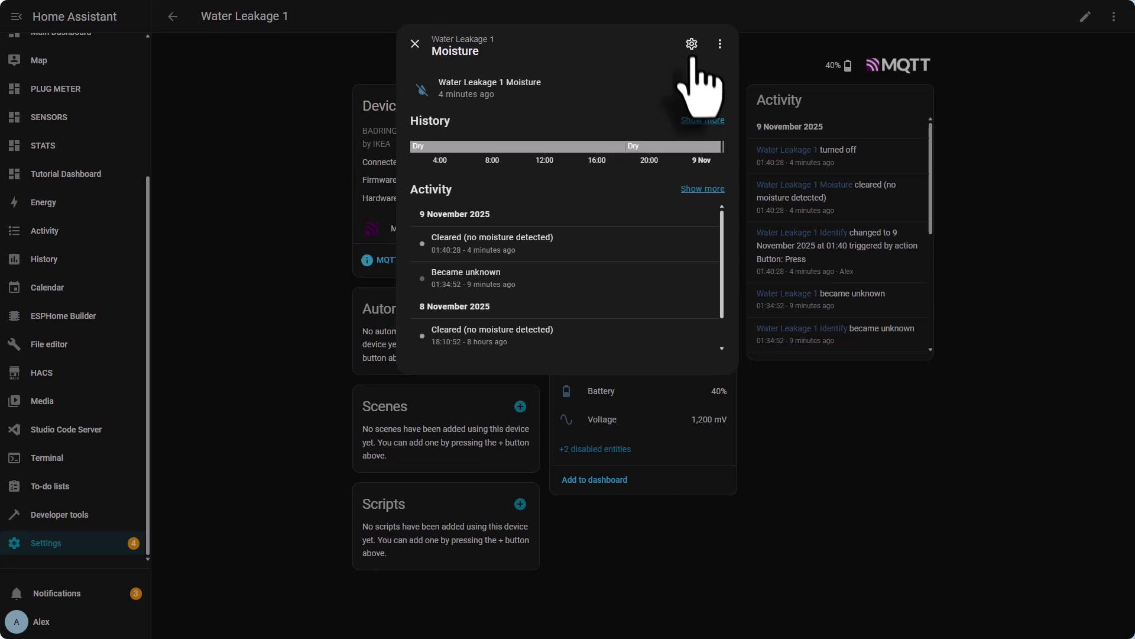
click(692, 48)
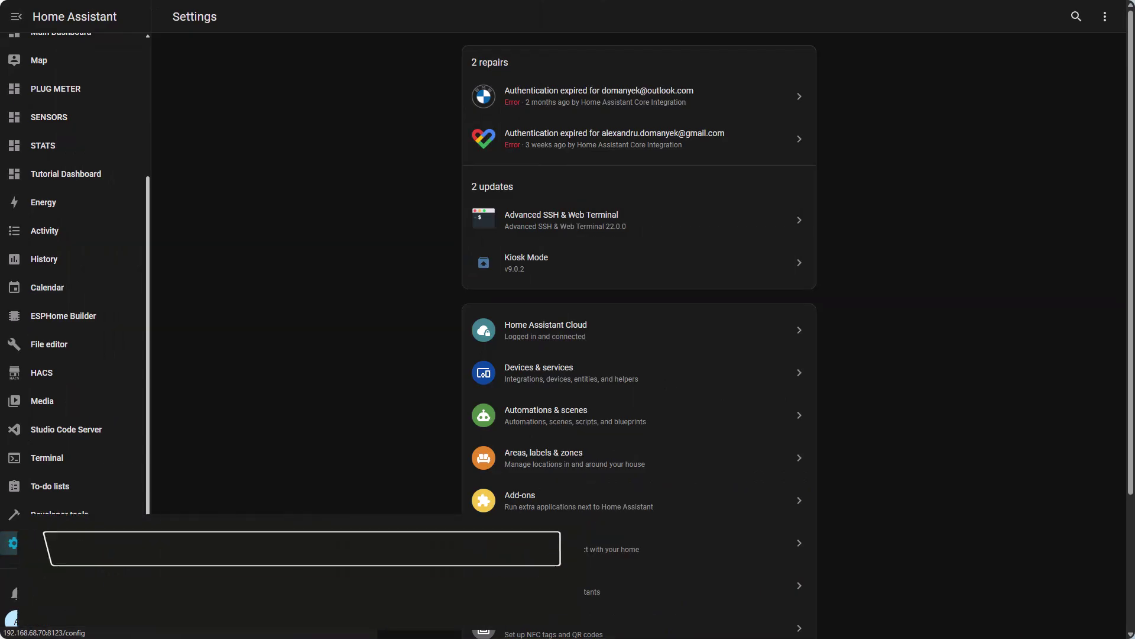
In the SECURITY automation Inundatie Camera Tehnica, delete the broken unknown moisture trigger
click(602, 423)
scroll(284, 385, down, 2)
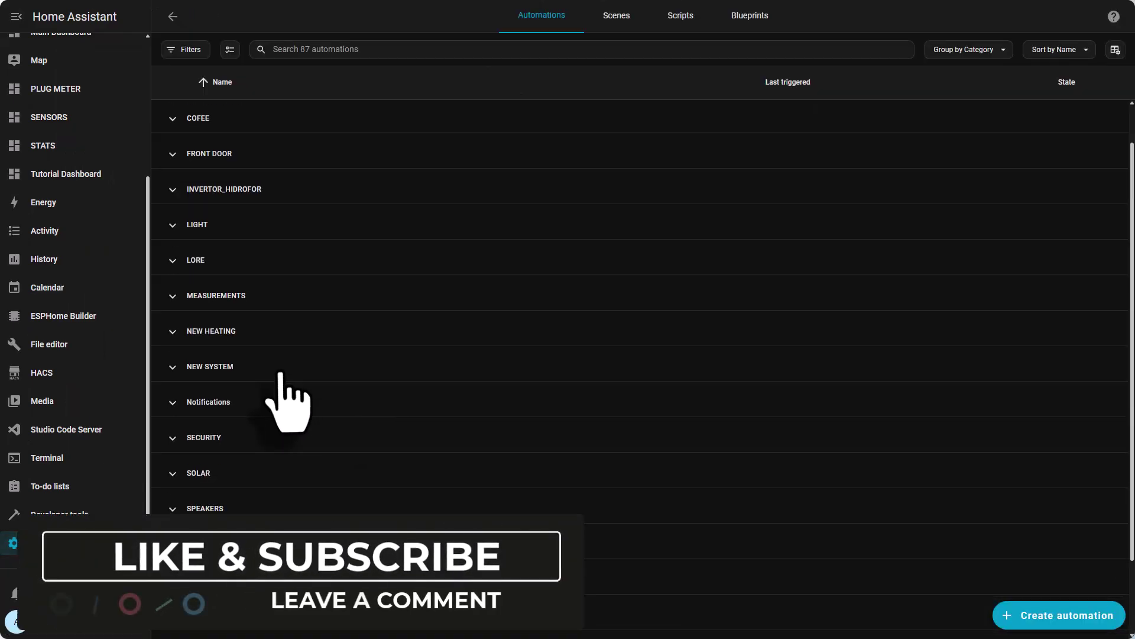
click(227, 364)
click(248, 531)
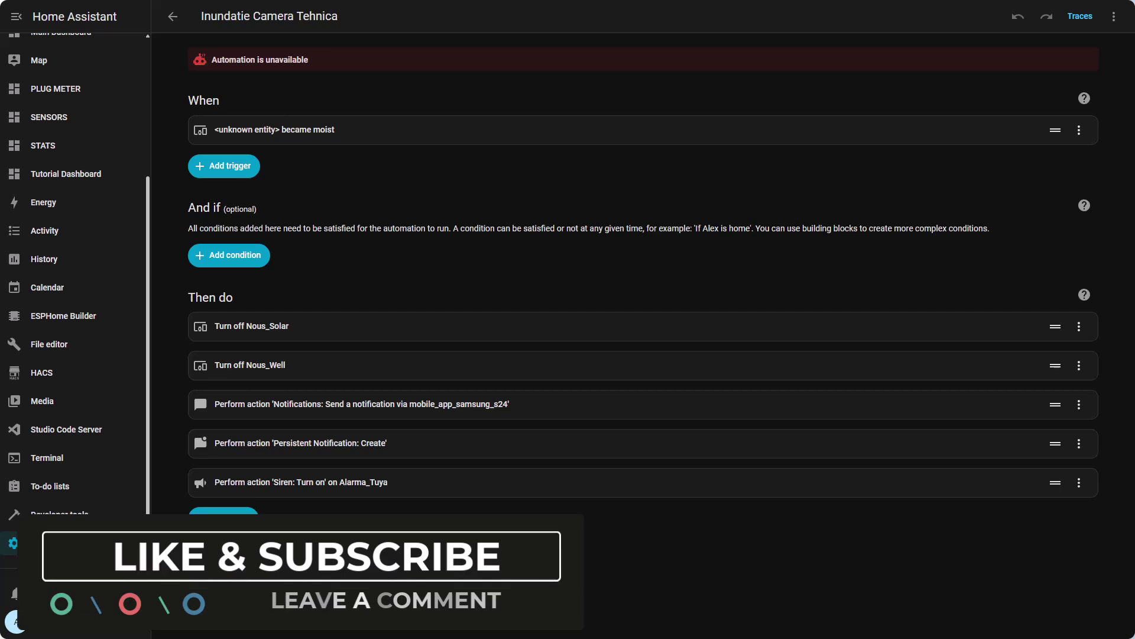
click(362, 142)
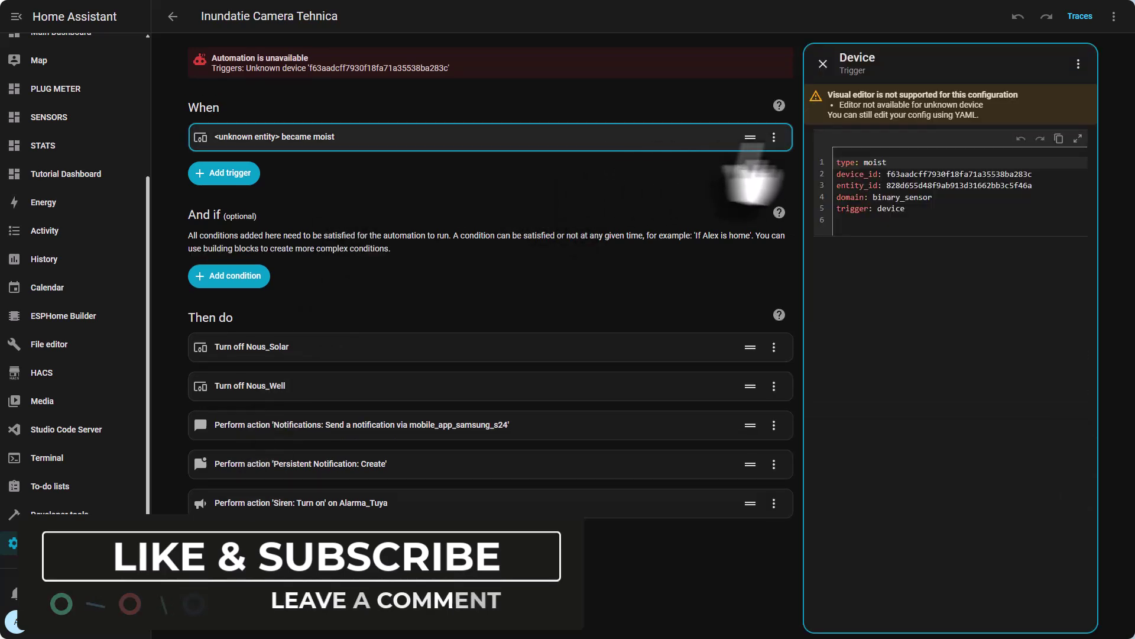
click(773, 136)
click(727, 388)
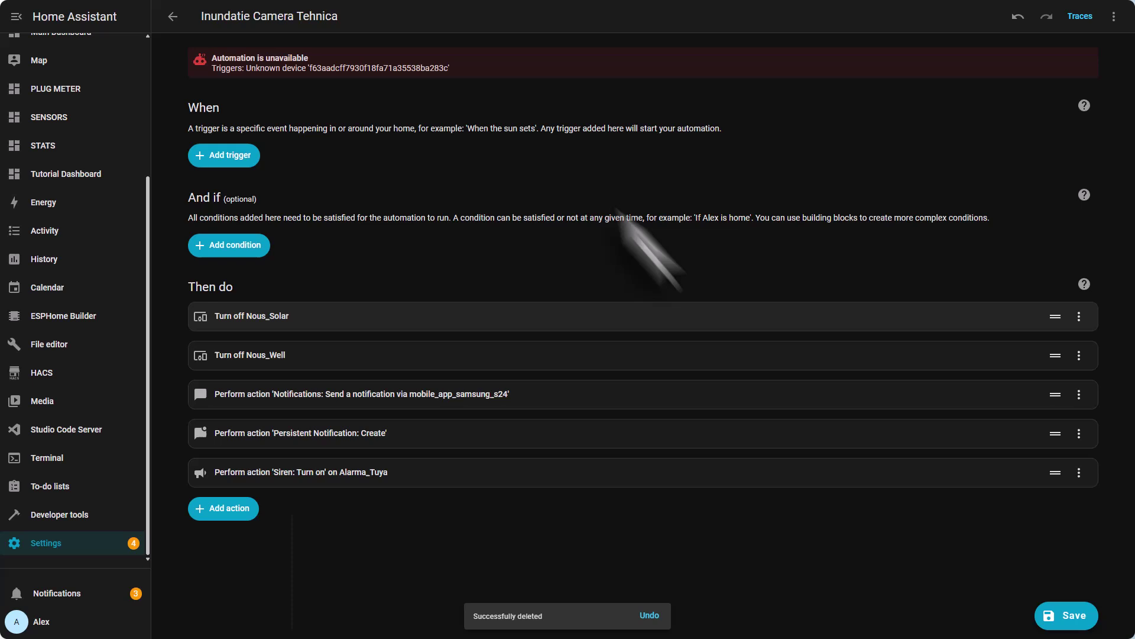
Add a Water Leakage 1 device trigger and save the automation
click(239, 157)
click(371, 224)
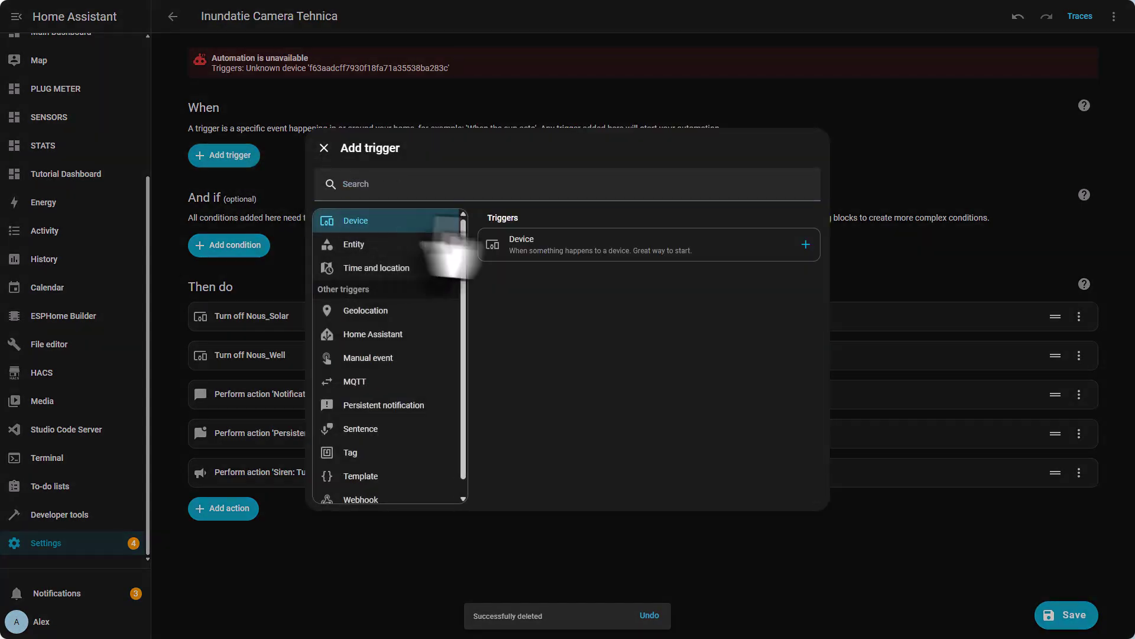
click(536, 249)
click(848, 133)
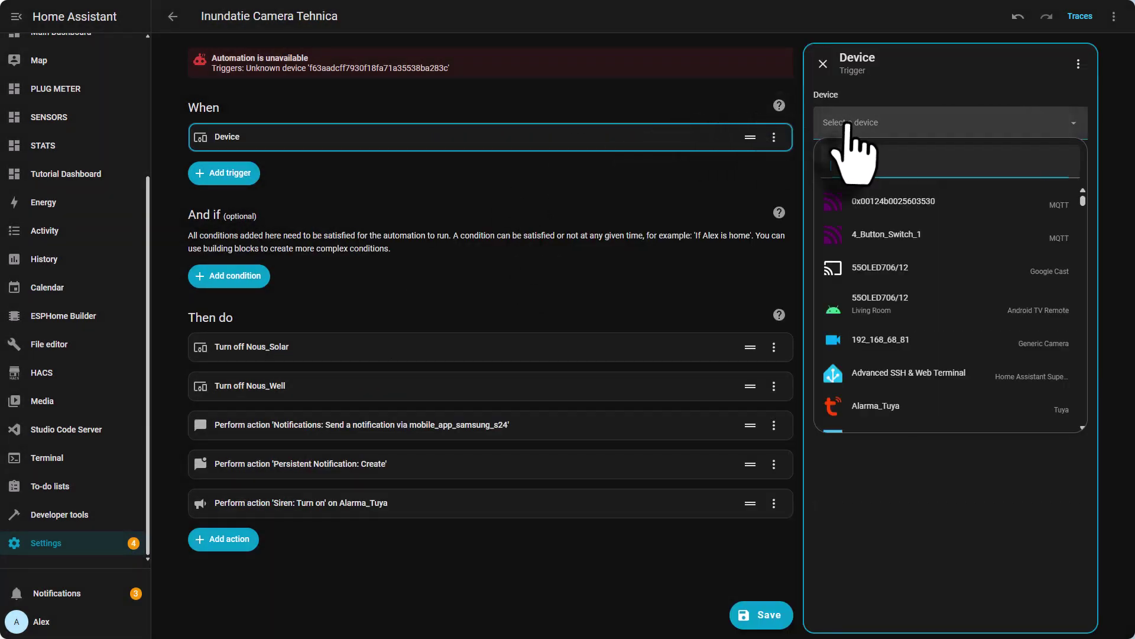
text(WATER)
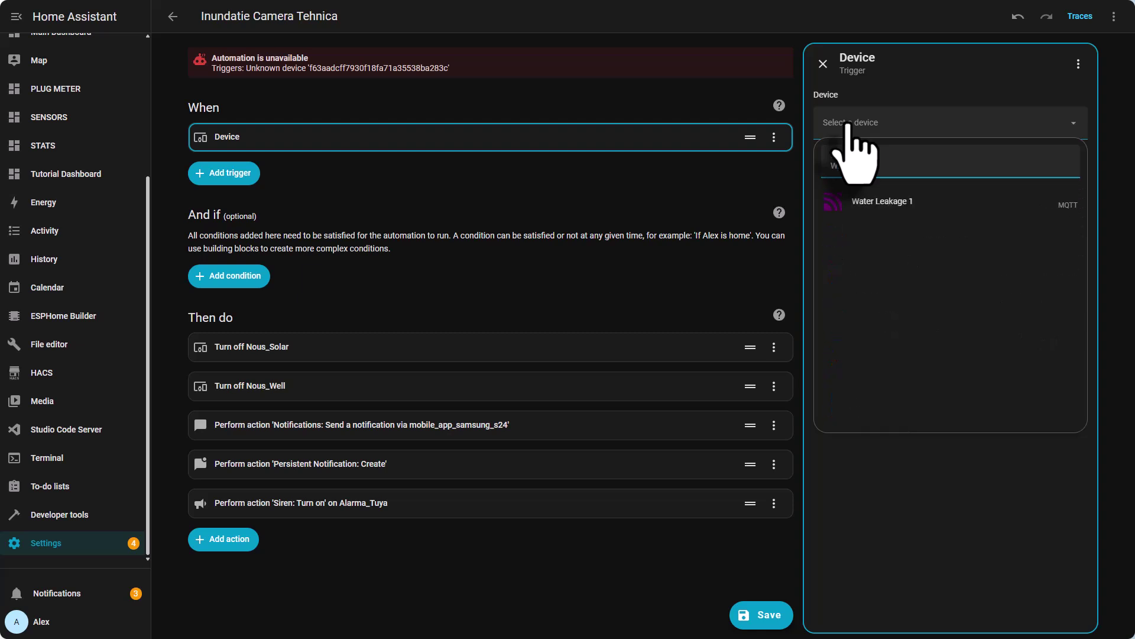
click(869, 204)
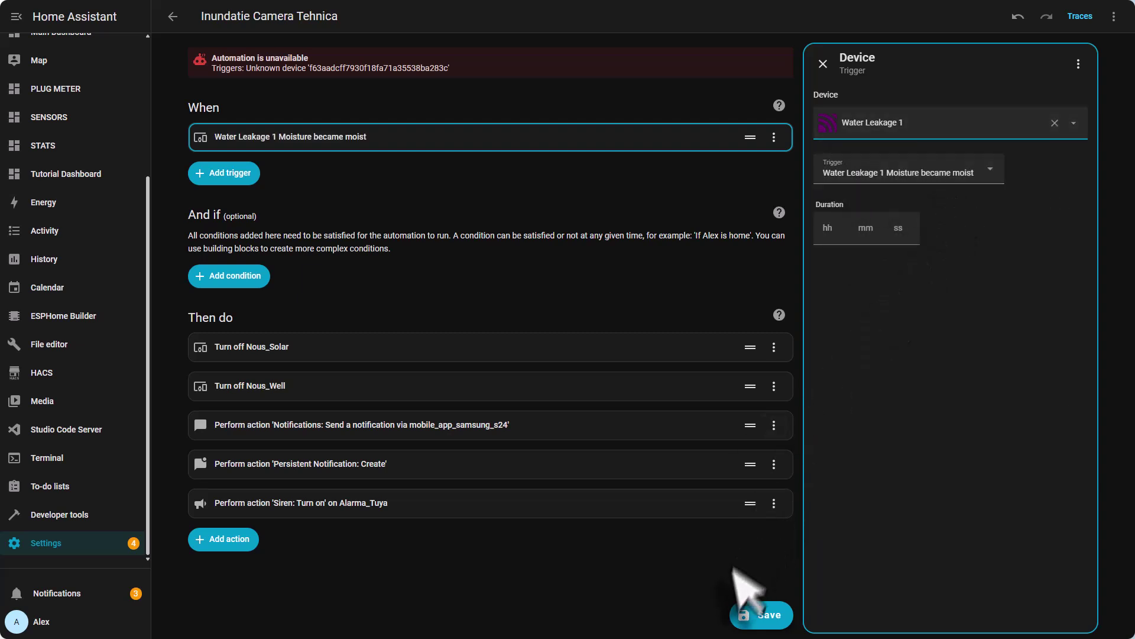
click(766, 615)
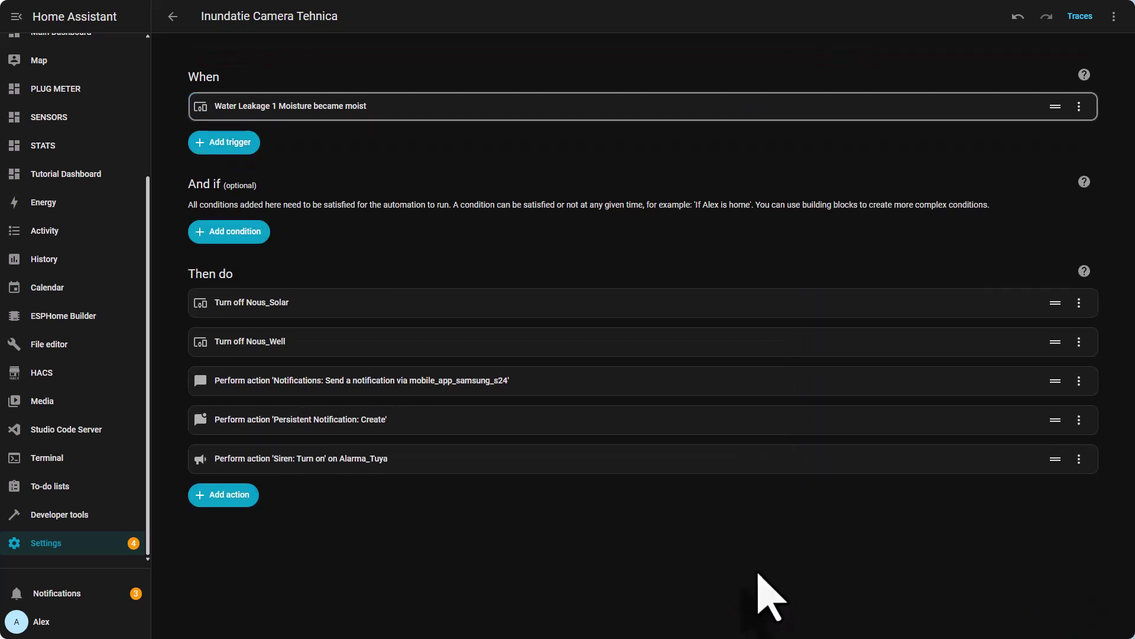